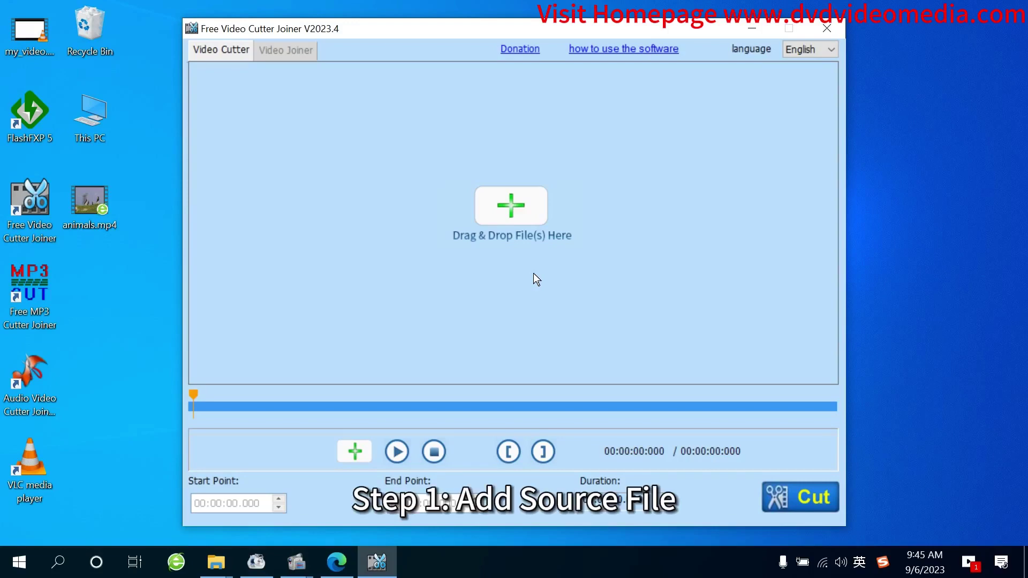
# Load animals.mp4 from the Desktop into the cutter, showing all file types.
pyautogui.click(518, 212)
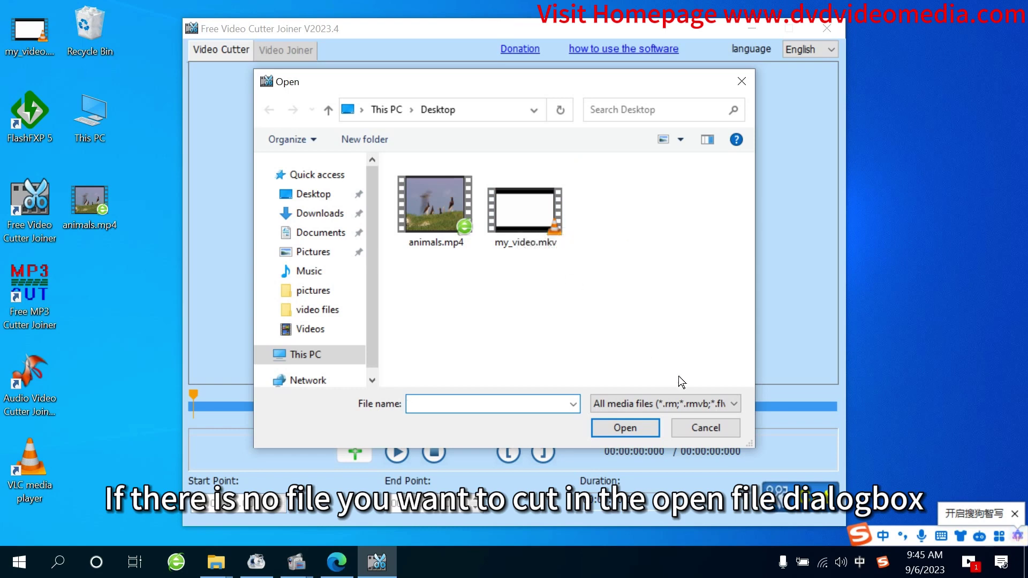
pyautogui.click(703, 402)
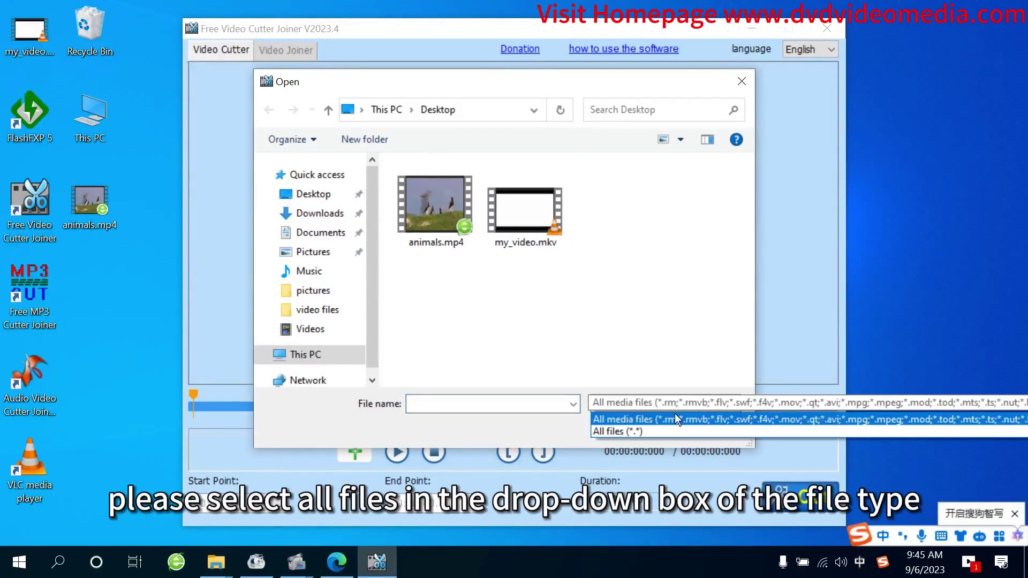
pyautogui.click(652, 431)
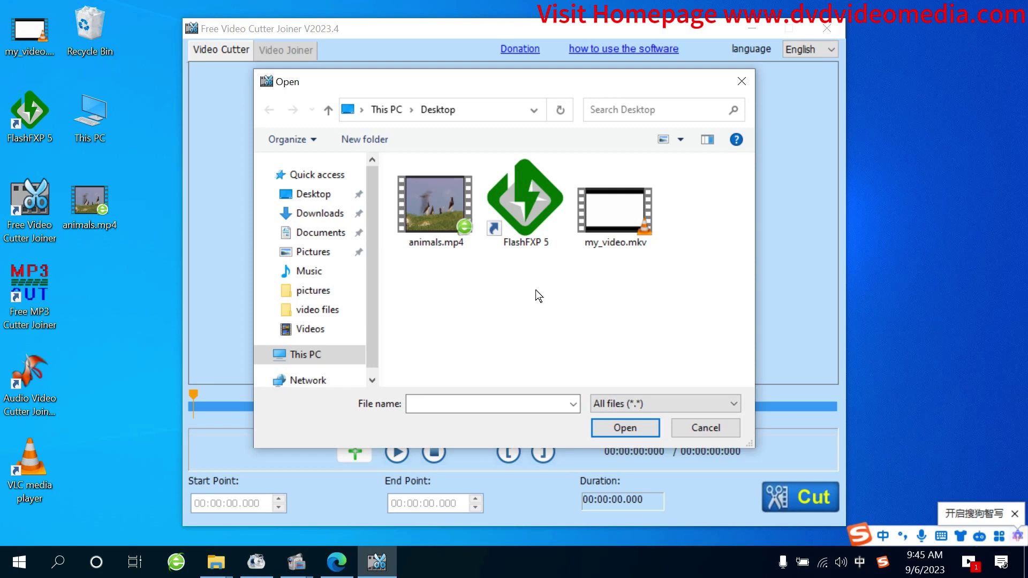
pyautogui.doubleClick(443, 210)
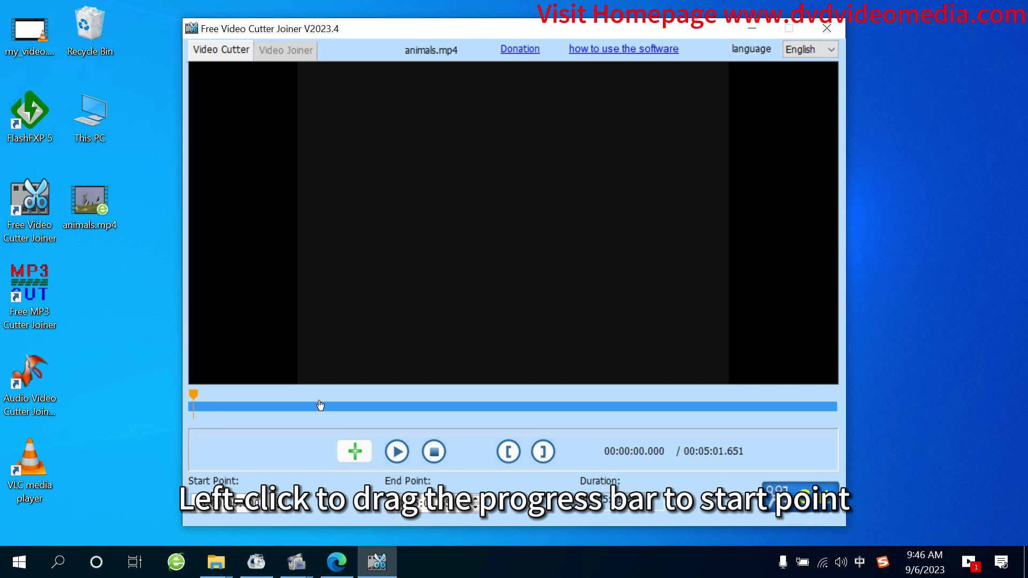
# Seek animals.mp4 to about the one-minute mark and play it.
pyautogui.click(320, 405)
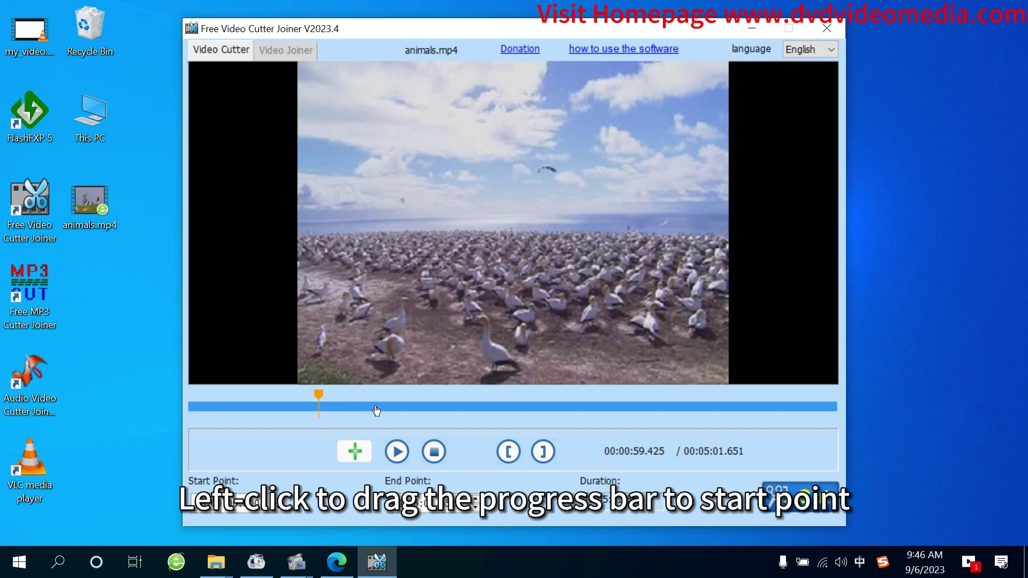
pyautogui.click(404, 449)
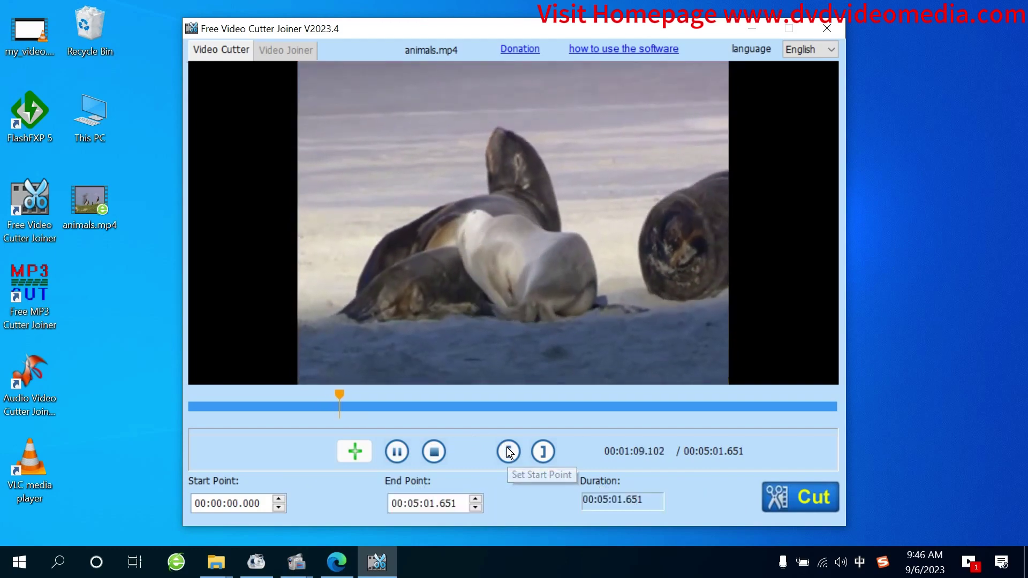
# Mark the clip from 00:01:09.288 to 00:03:14.188, a 00:02:04.900 duration.
pyautogui.click(507, 450)
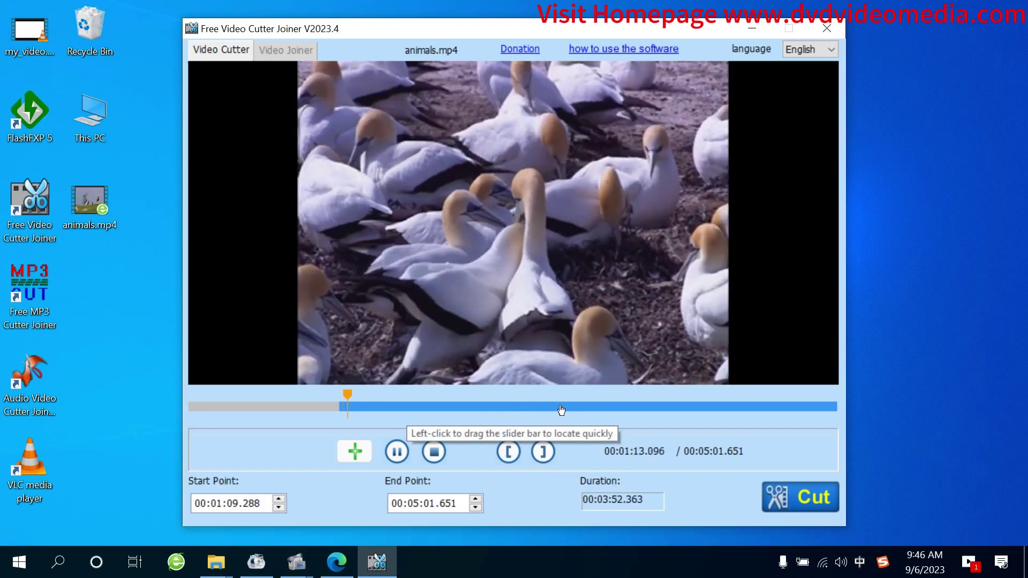
pyautogui.click(561, 409)
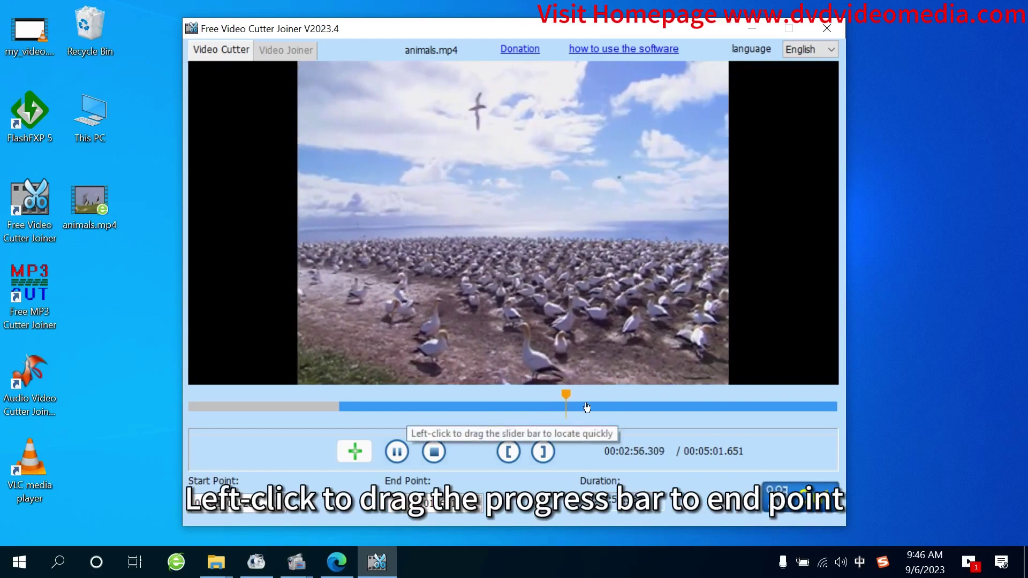
pyautogui.click(587, 408)
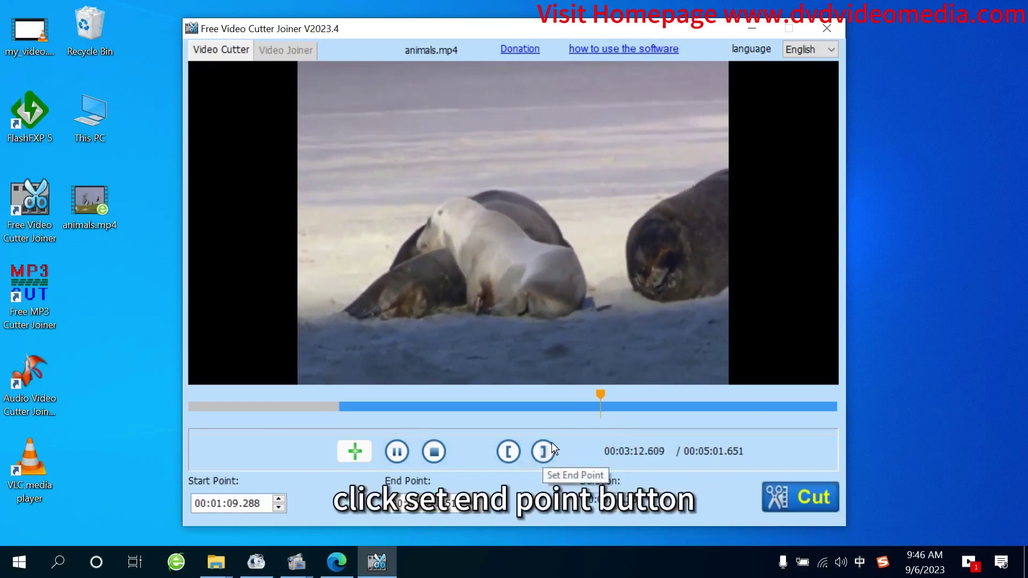
pyautogui.click(542, 452)
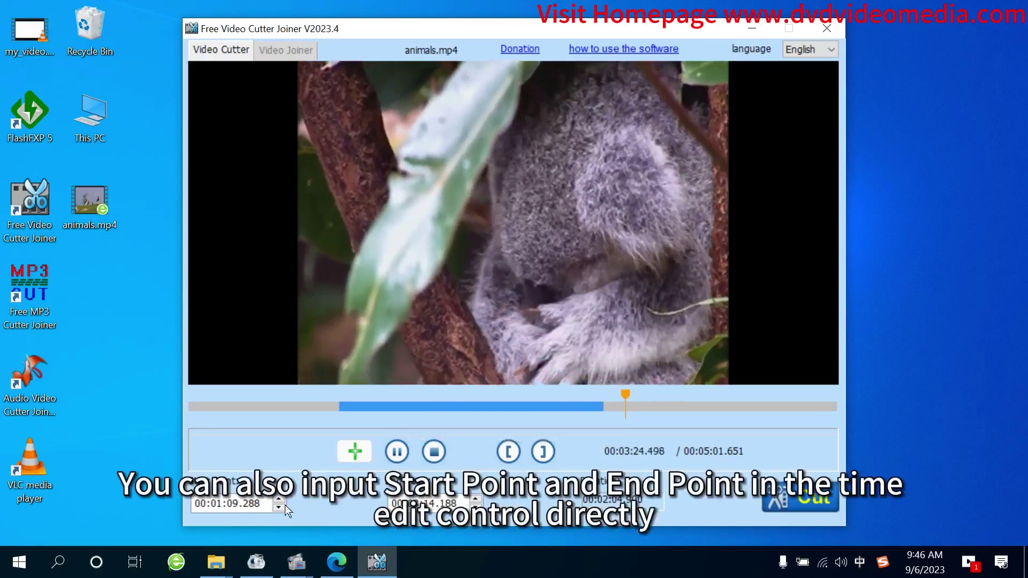
pyautogui.click(233, 504)
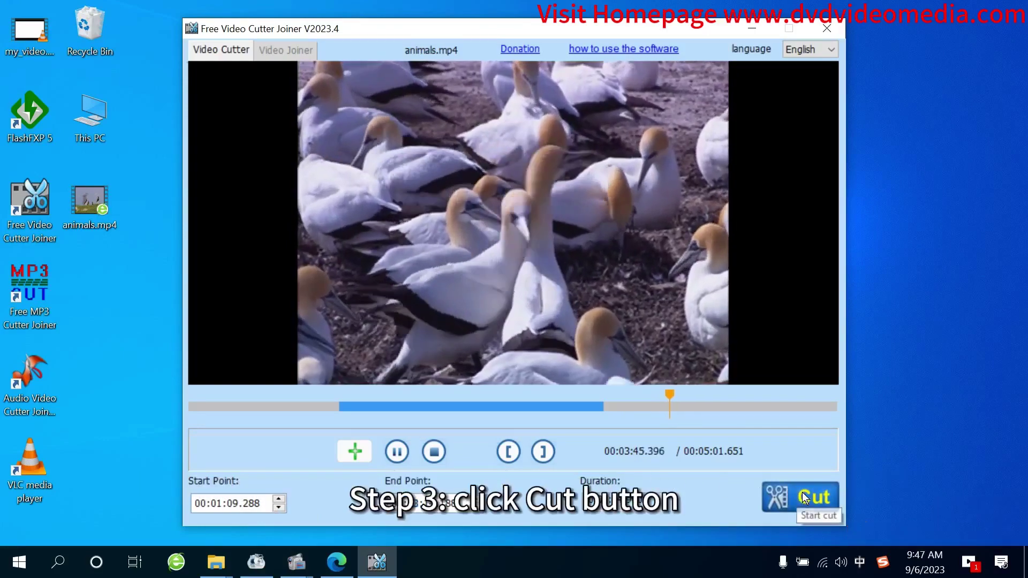
# Open the cut settings and review Encoding mode's quality, size and frame-rate options, leaving defaults.
pyautogui.click(802, 497)
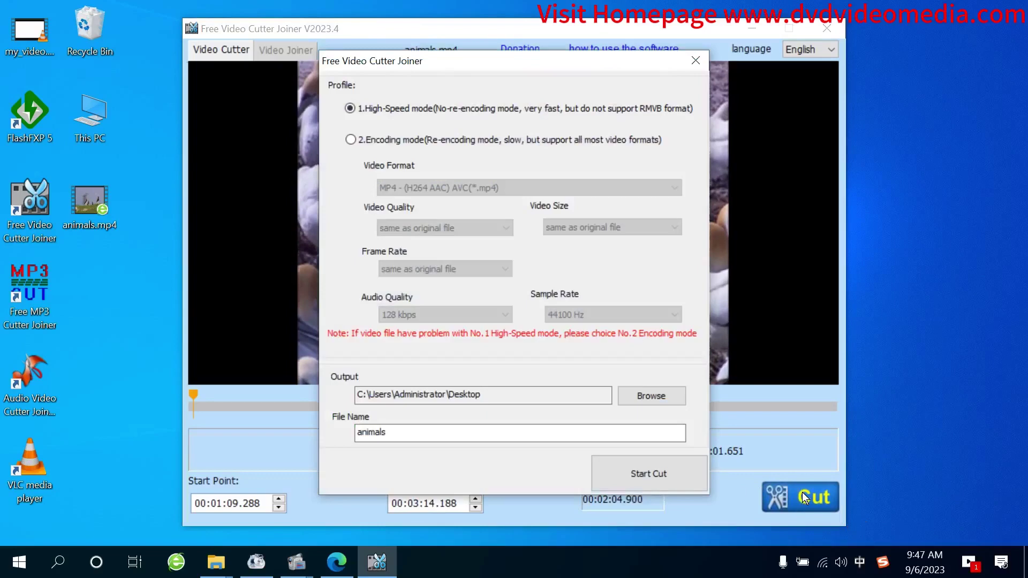
pyautogui.click(429, 140)
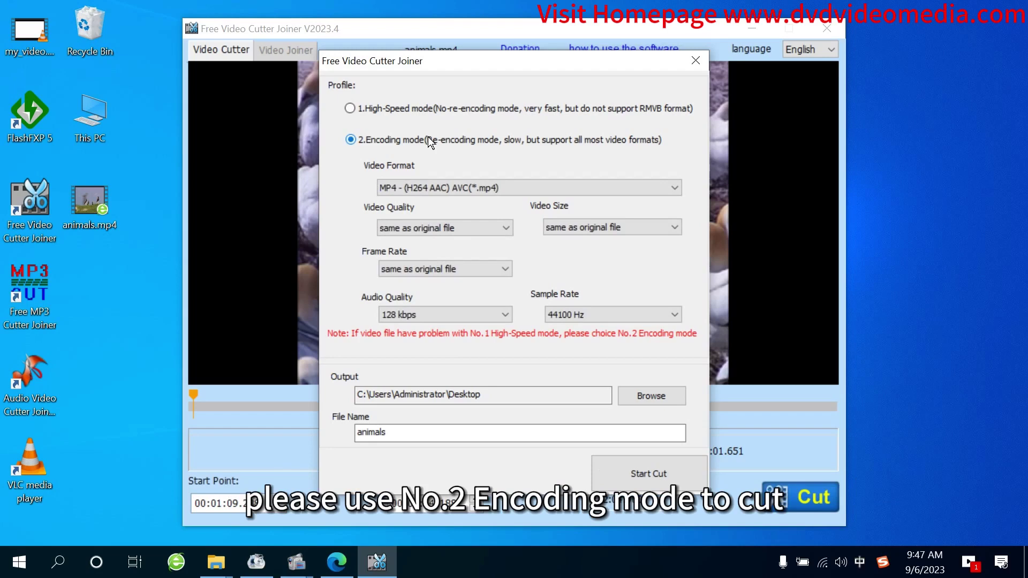
pyautogui.click(454, 228)
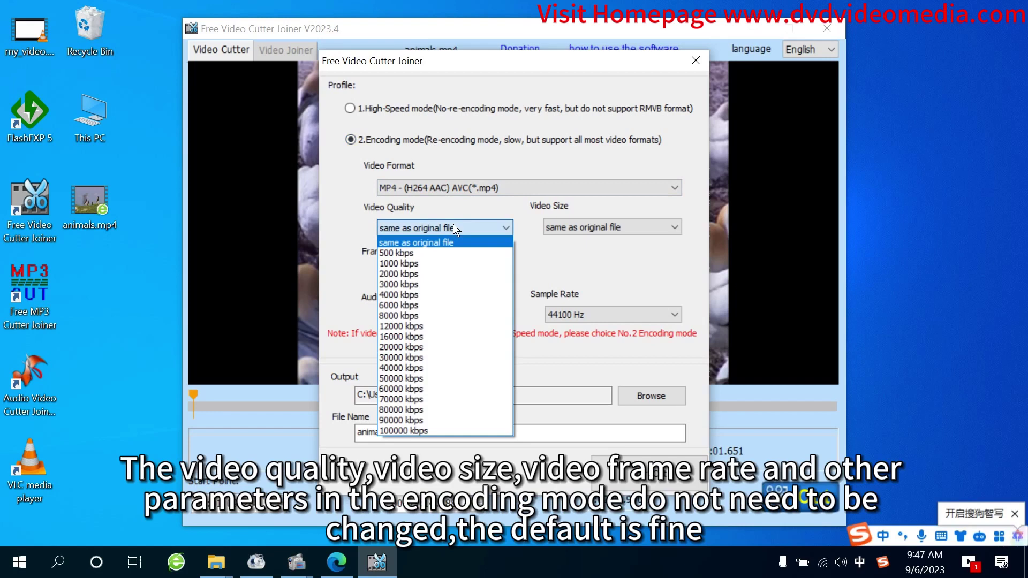
pyautogui.click(453, 227)
pyautogui.click(589, 227)
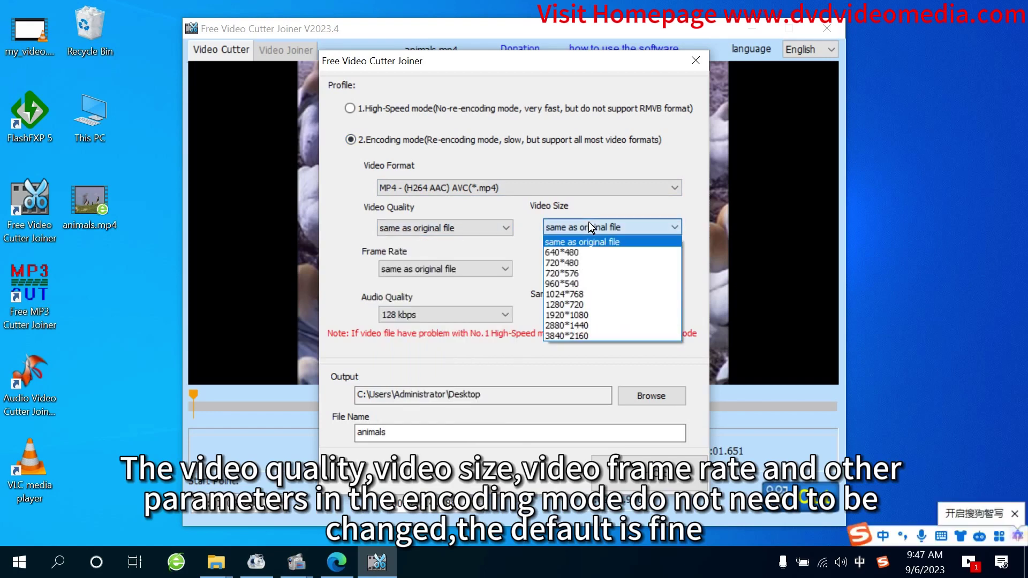
pyautogui.click(589, 223)
pyautogui.click(492, 264)
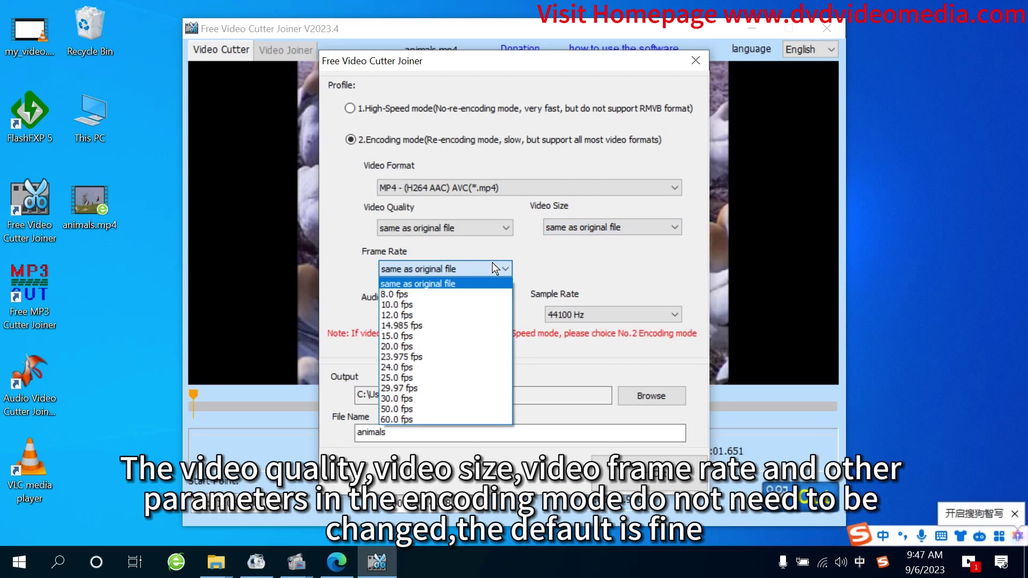
pyautogui.click(493, 262)
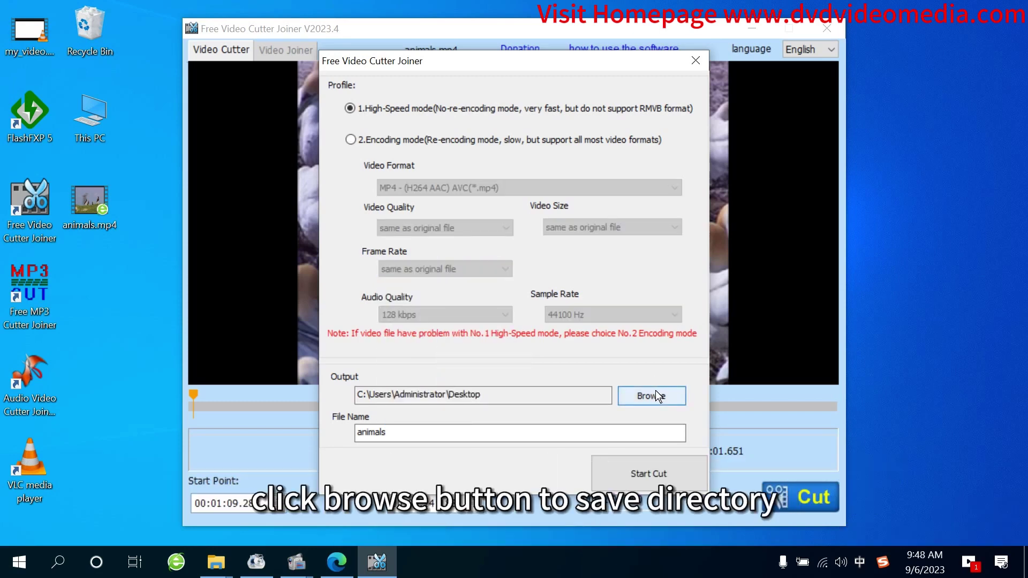
# Cut the marked clip to the Desktop and dismiss the completion message.
pyautogui.click(656, 391)
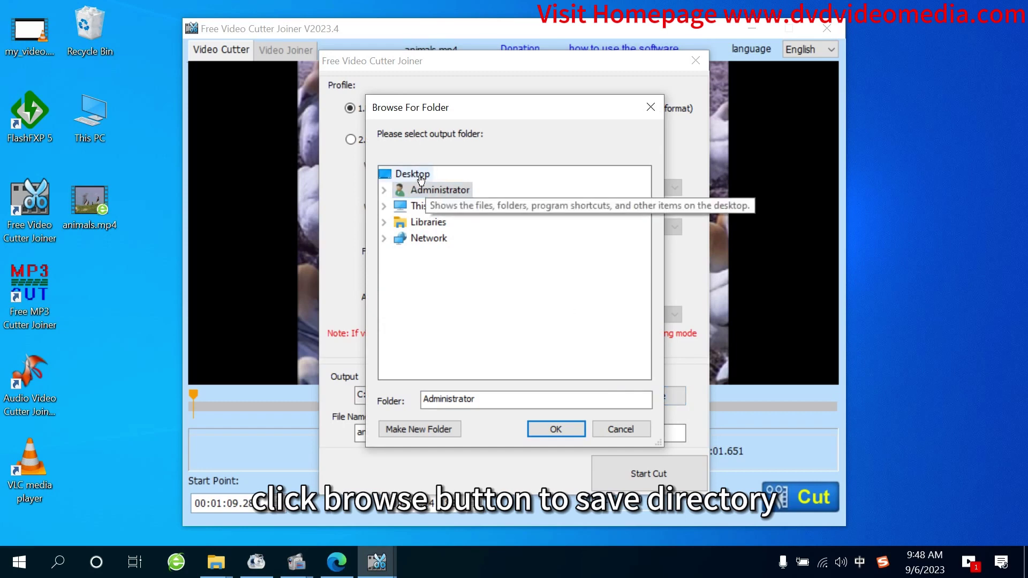
pyautogui.click(418, 175)
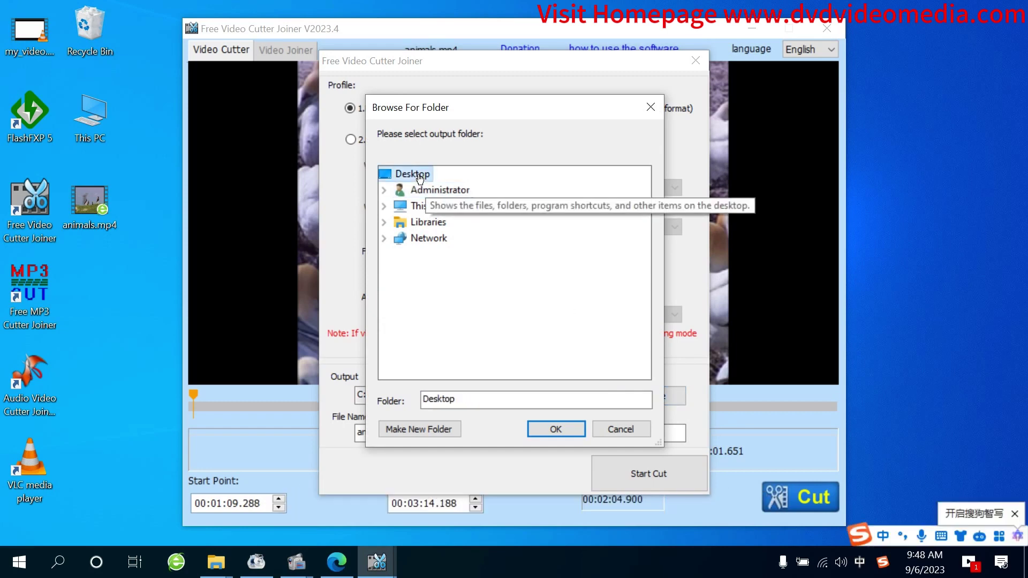
pyautogui.click(555, 429)
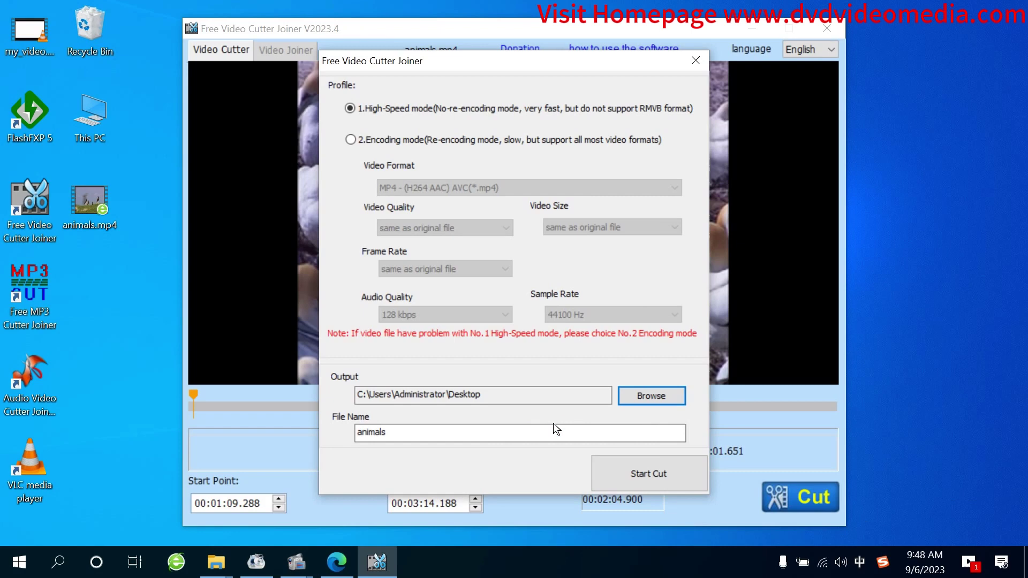
pyautogui.click(647, 474)
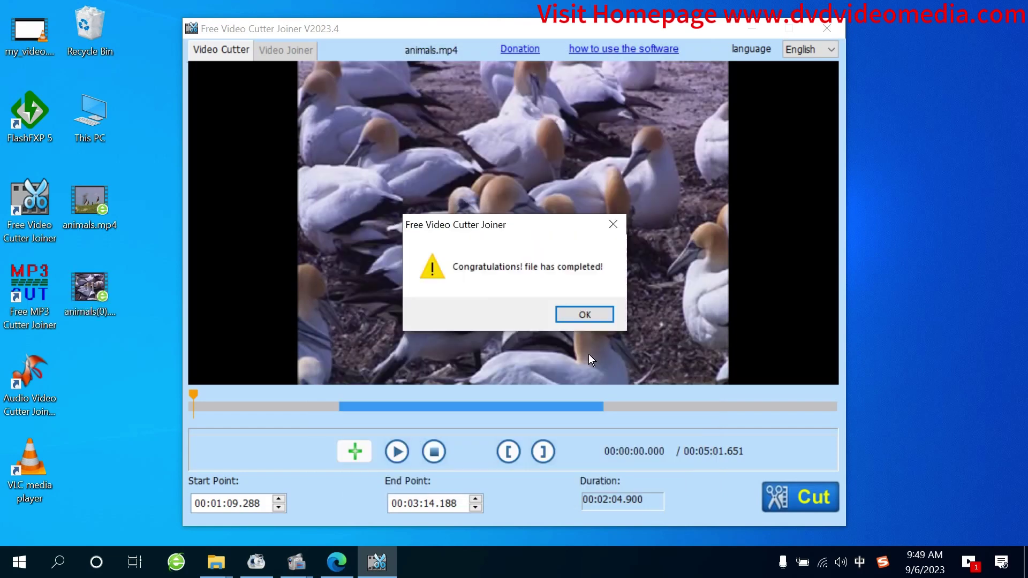
pyautogui.click(580, 319)
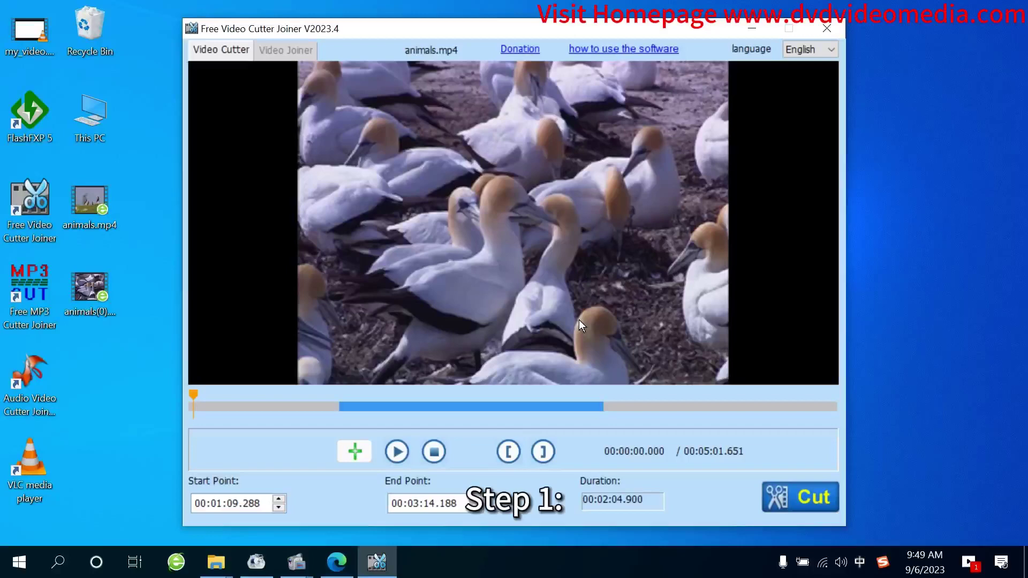
# Switch to the Video Joiner tab.
pyautogui.click(297, 51)
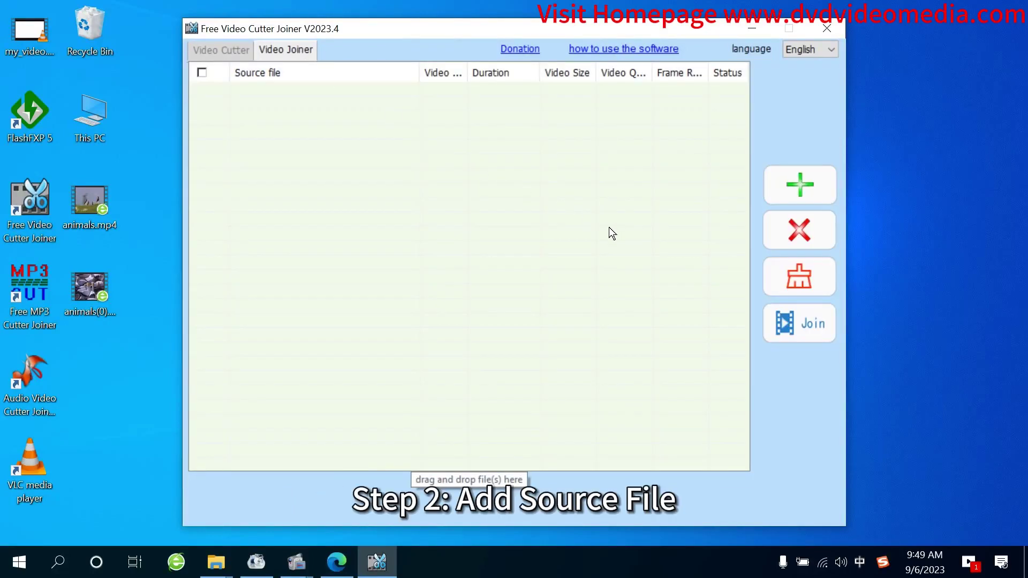
# Add animals.mp4 and the cut animals(0) clip from the Desktop to the join list.
pyautogui.click(795, 189)
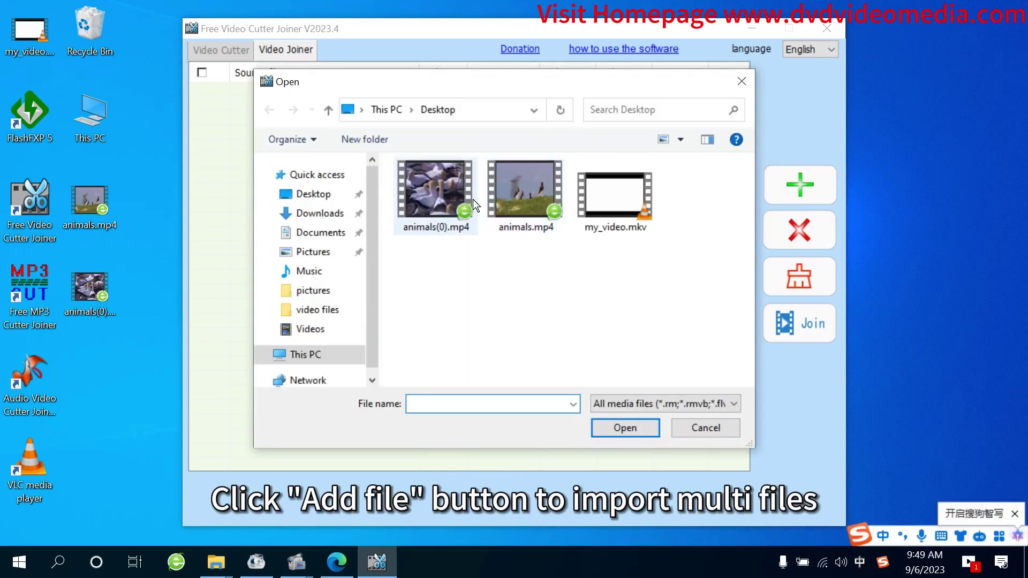
pyautogui.click(514, 194)
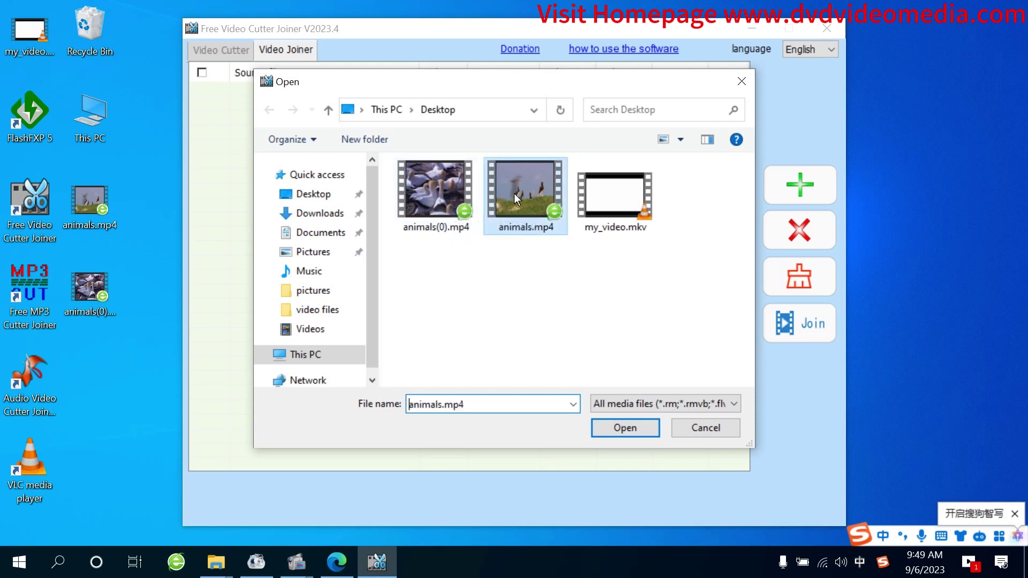
pyautogui.moveTo(514, 194); pyautogui.dragTo(525, 290)
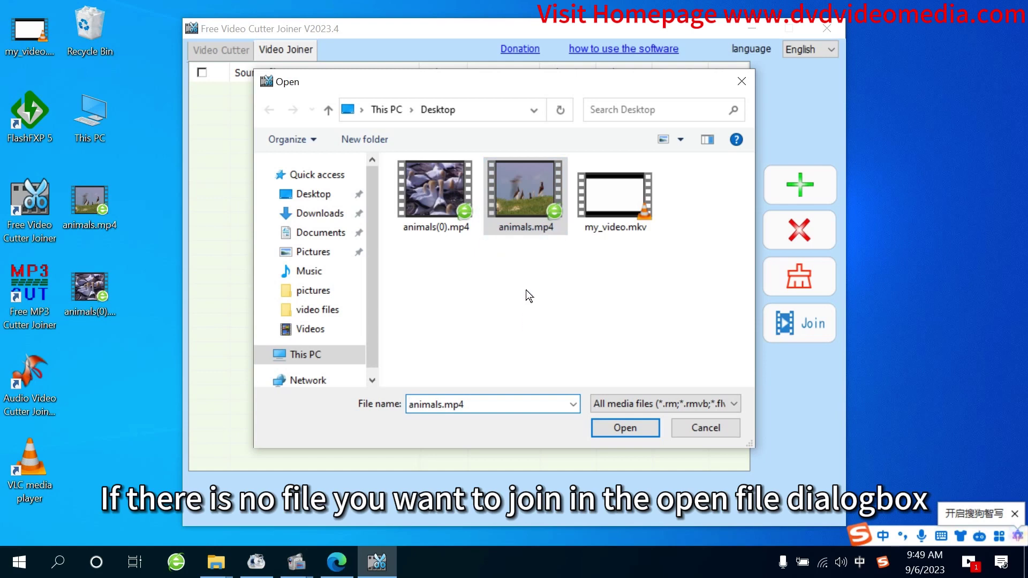
pyautogui.click(704, 401)
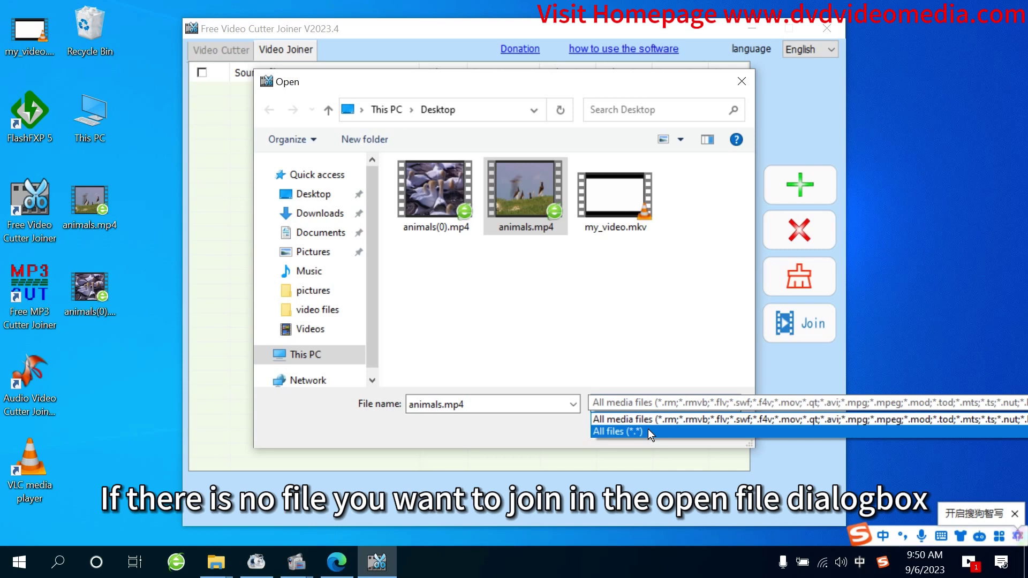
pyautogui.click(648, 431)
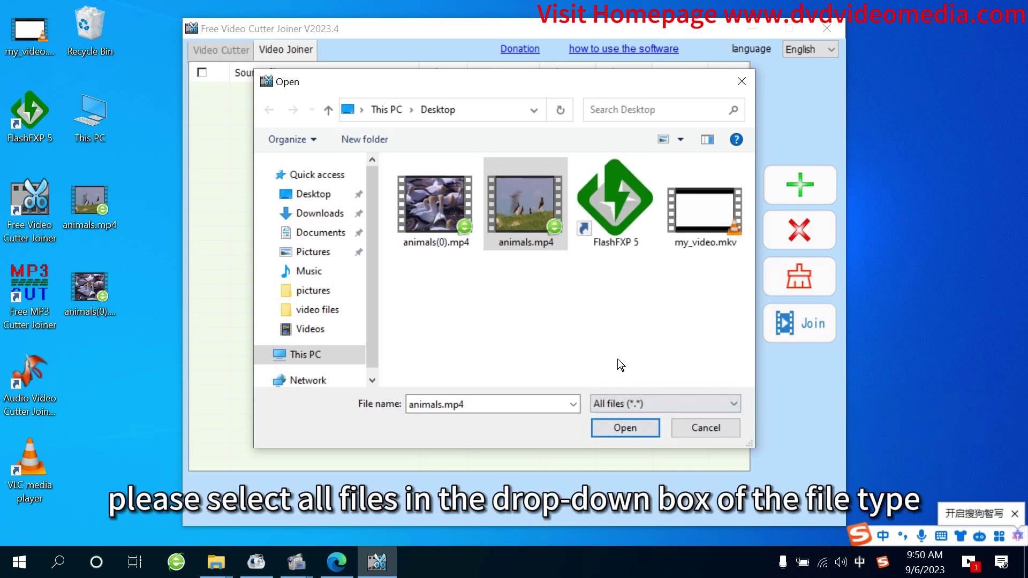
pyautogui.doubleClick(515, 207)
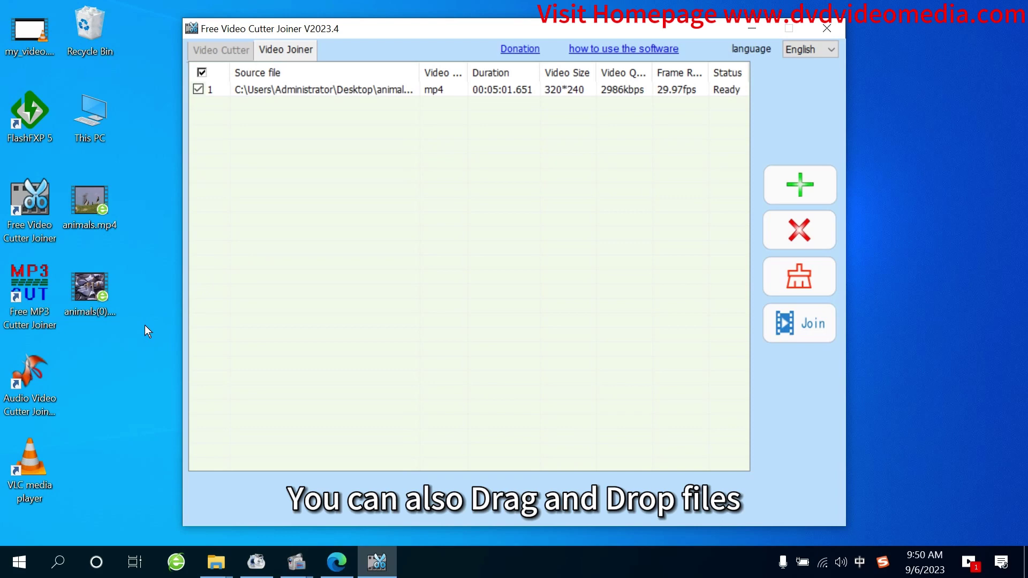
pyautogui.click(85, 292)
pyautogui.moveTo(85, 291); pyautogui.dragTo(499, 158)
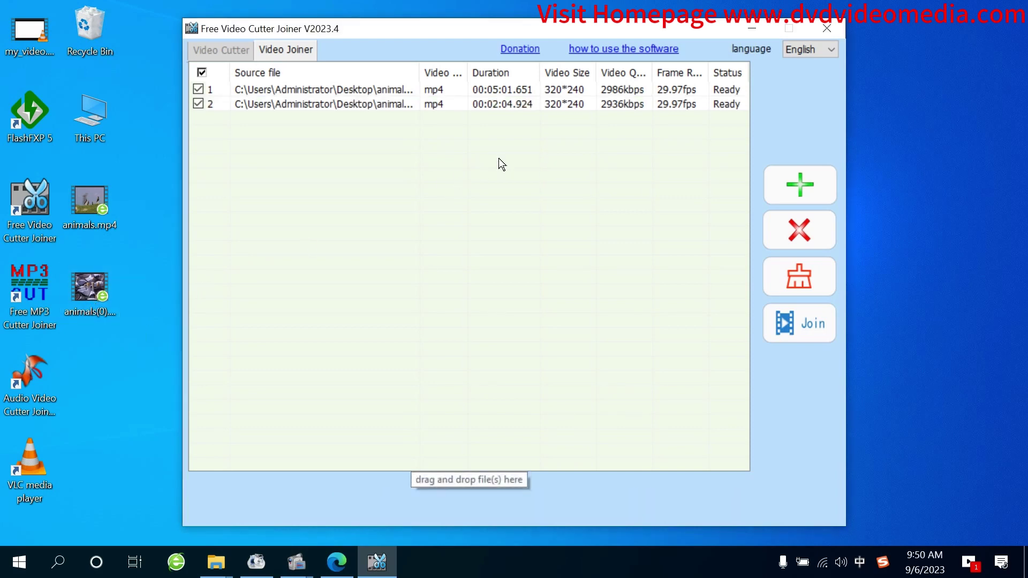
# Set the join to Encoding mode, keeping 3000 kbps quality and 640*480 size.
pyautogui.click(798, 323)
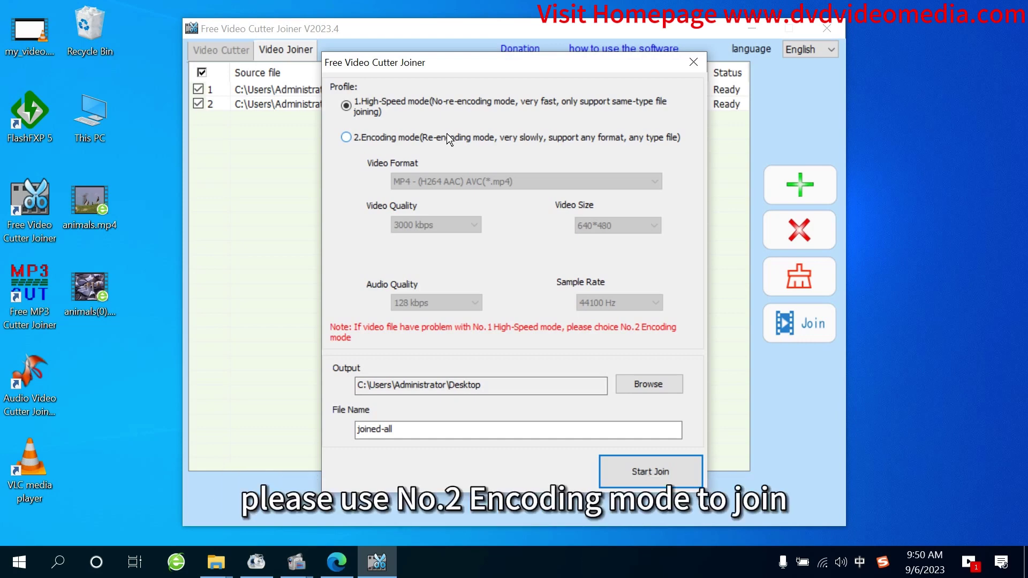
pyautogui.click(445, 133)
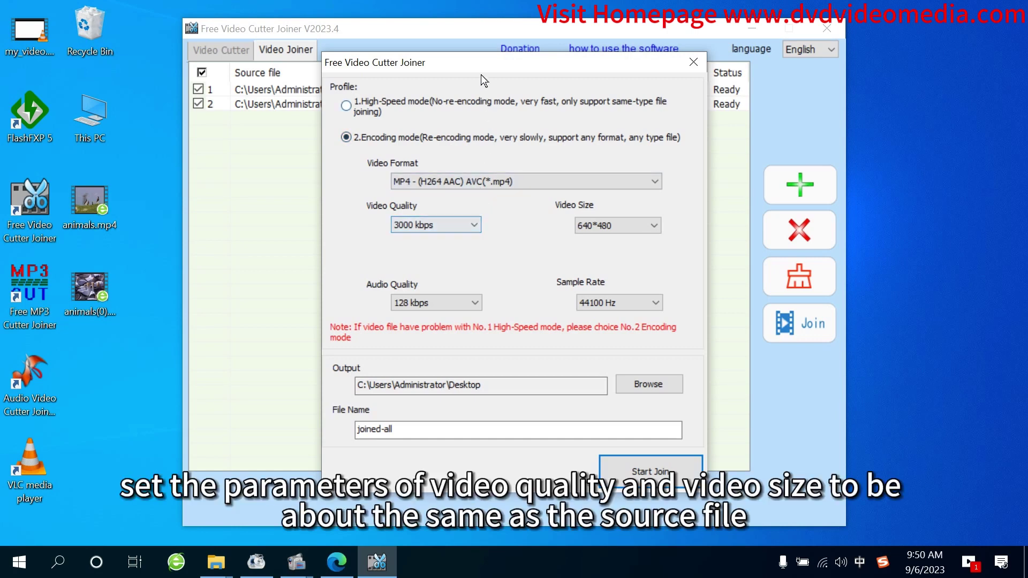
pyautogui.moveTo(480, 69); pyautogui.dragTo(470, 149)
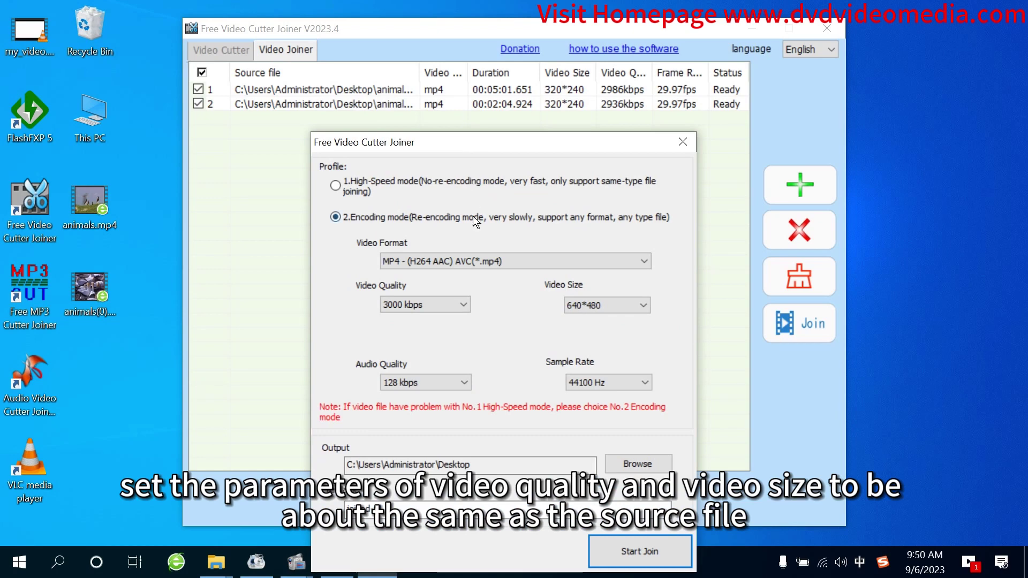
pyautogui.click(466, 306)
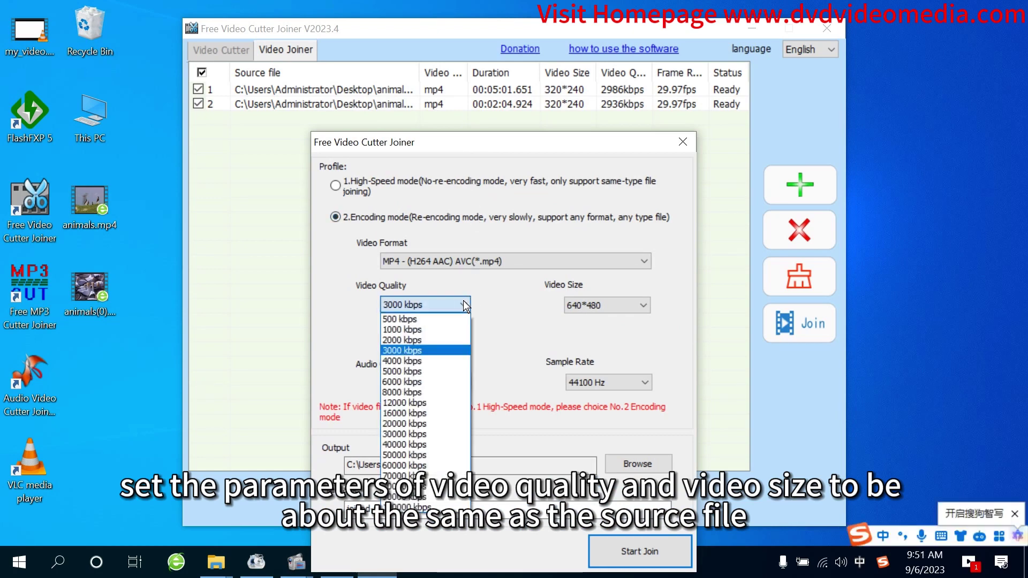
pyautogui.click(420, 349)
pyautogui.click(611, 306)
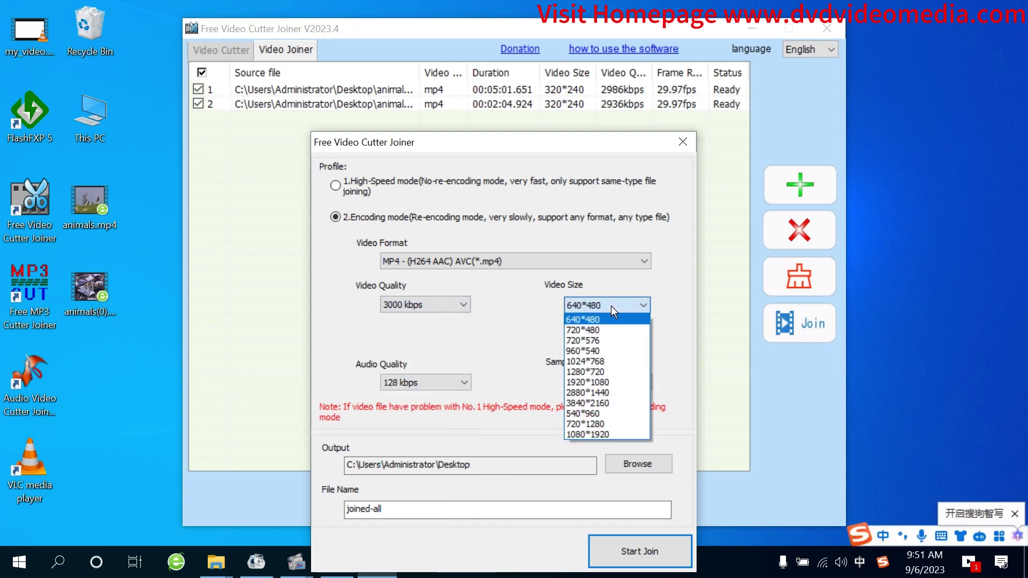
pyautogui.click(596, 318)
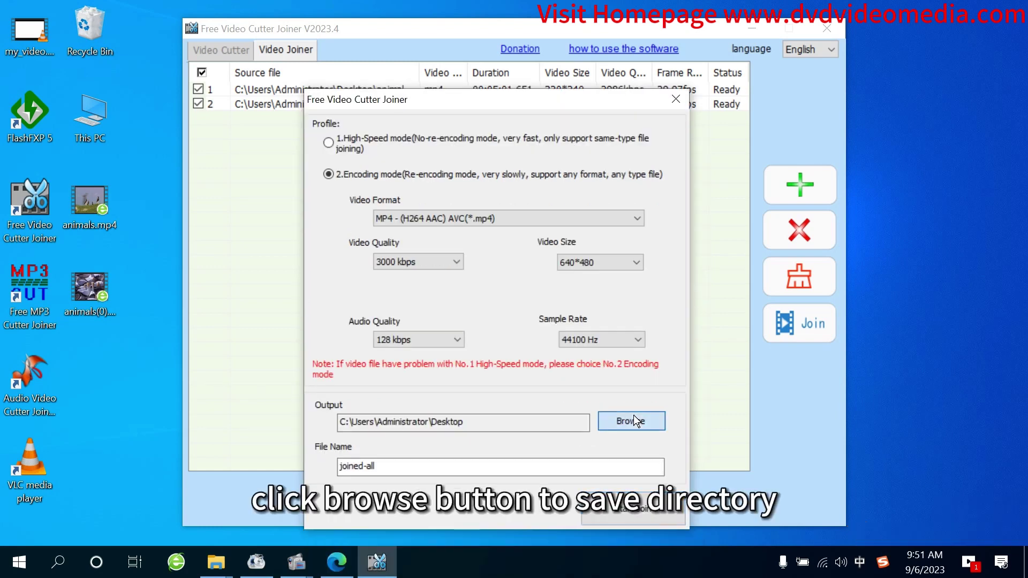
# Join both files into joined-all on the Desktop and dismiss the completion message.
pyautogui.click(633, 421)
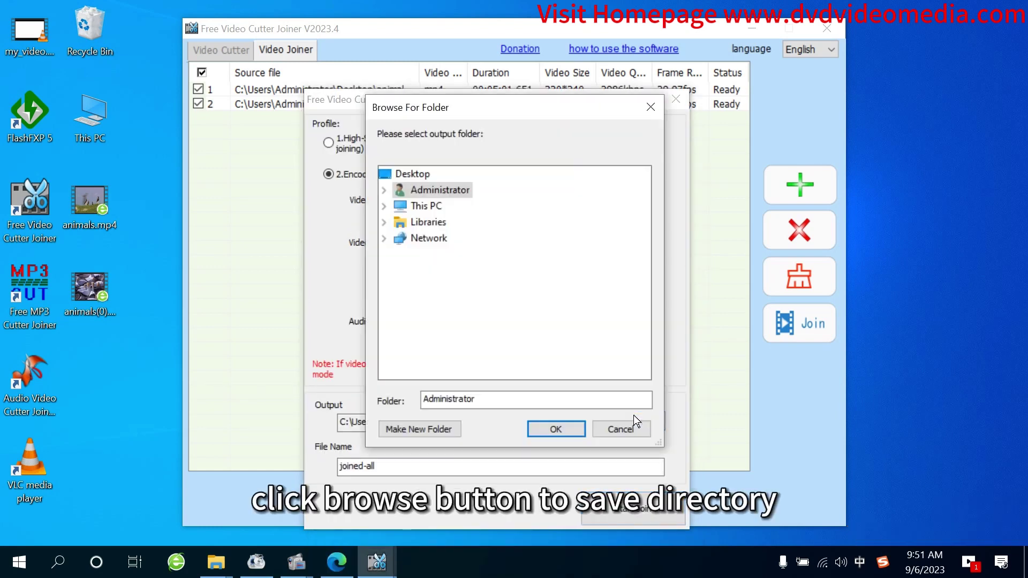
pyautogui.click(422, 175)
pyautogui.click(555, 429)
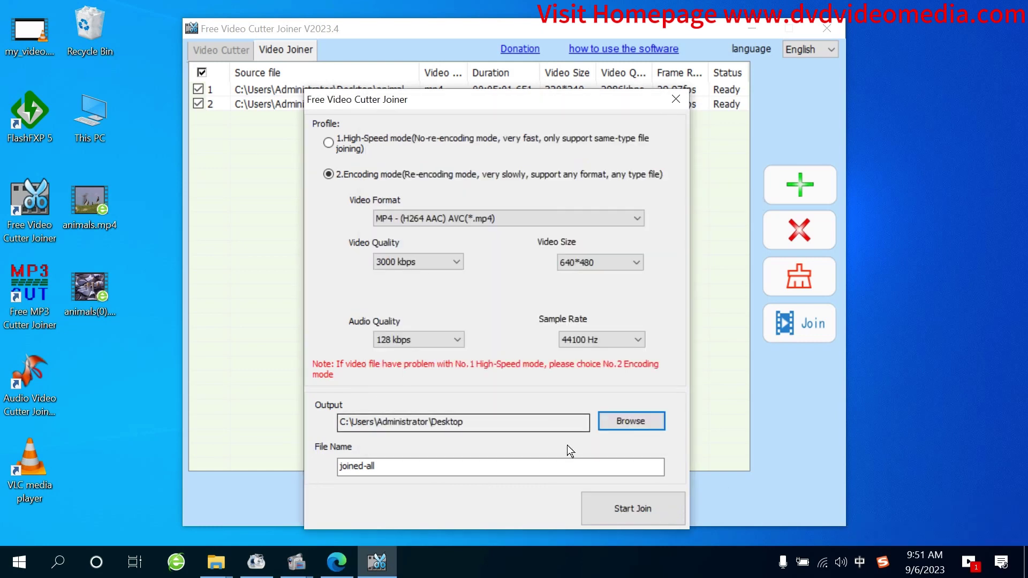
pyautogui.click(634, 511)
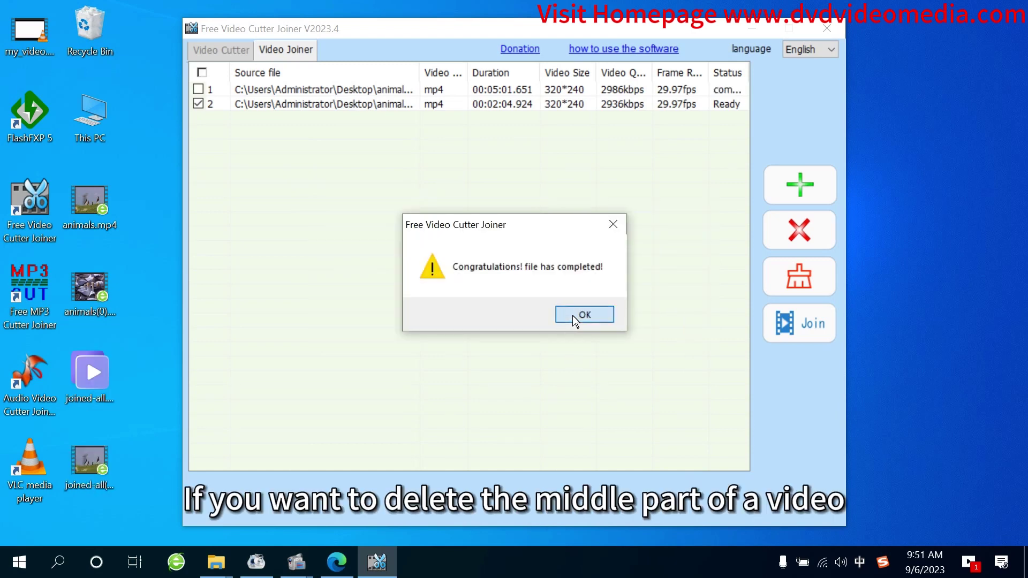
pyautogui.click(573, 316)
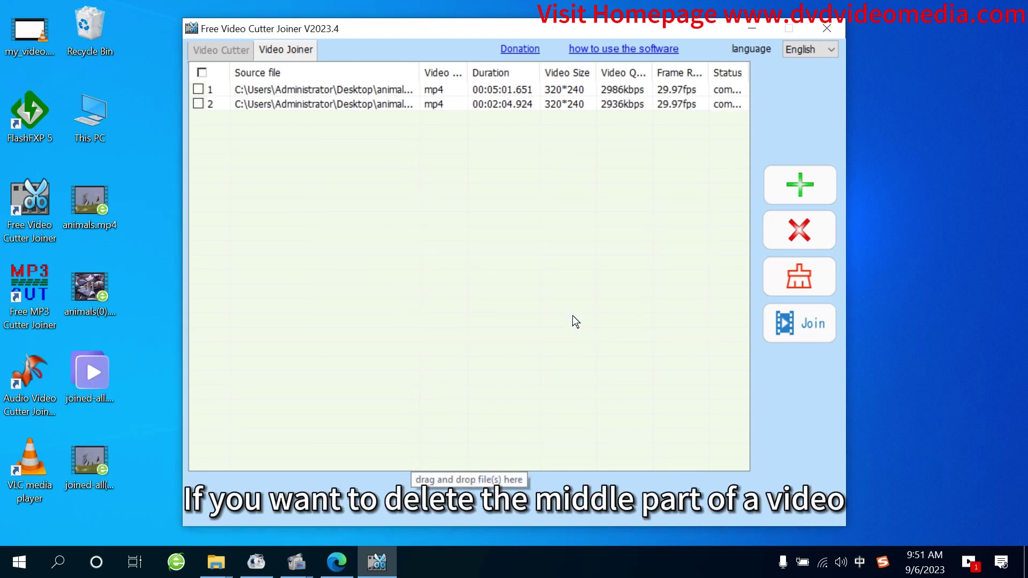